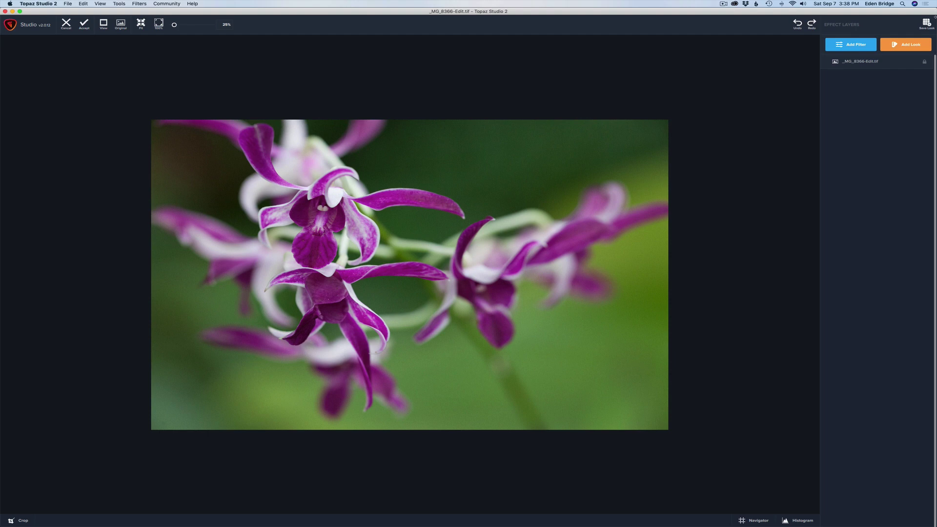
Open the Add Filter library to show the Essential, Creative and Stylistic filters.
left_click(852, 49)
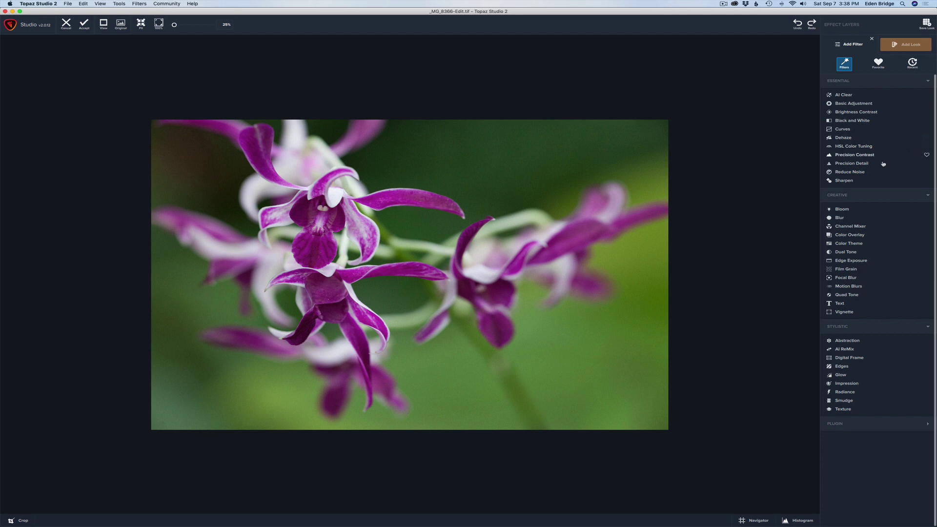
Add Reduce Noise from the Essential filters as a new layer above the orchid image.
left_click(851, 173)
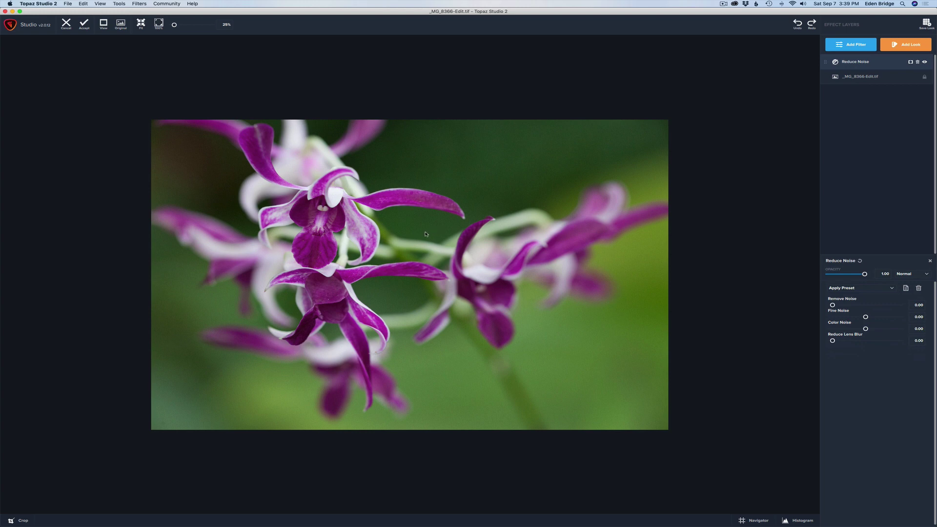
scroll(425, 234, "up", 10)
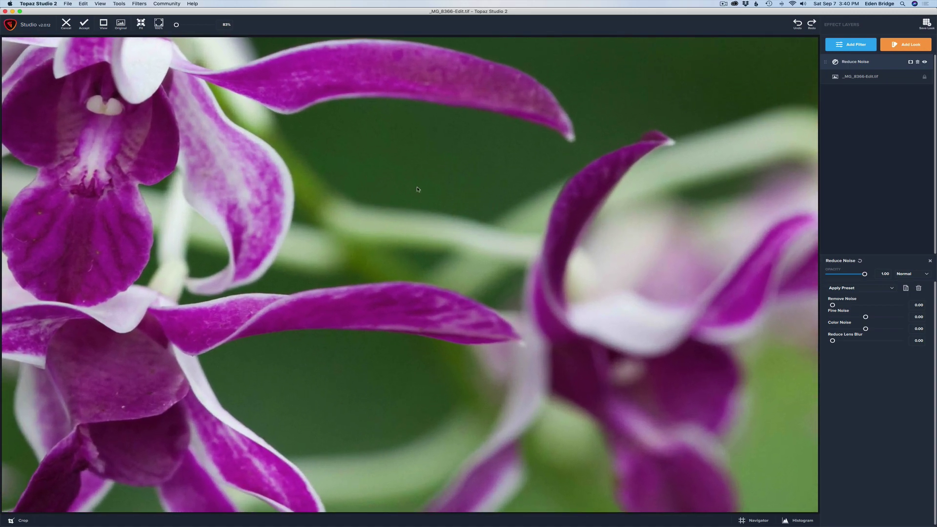
scroll(418, 188, "down", 3)
scroll(332, 196, "down", 8)
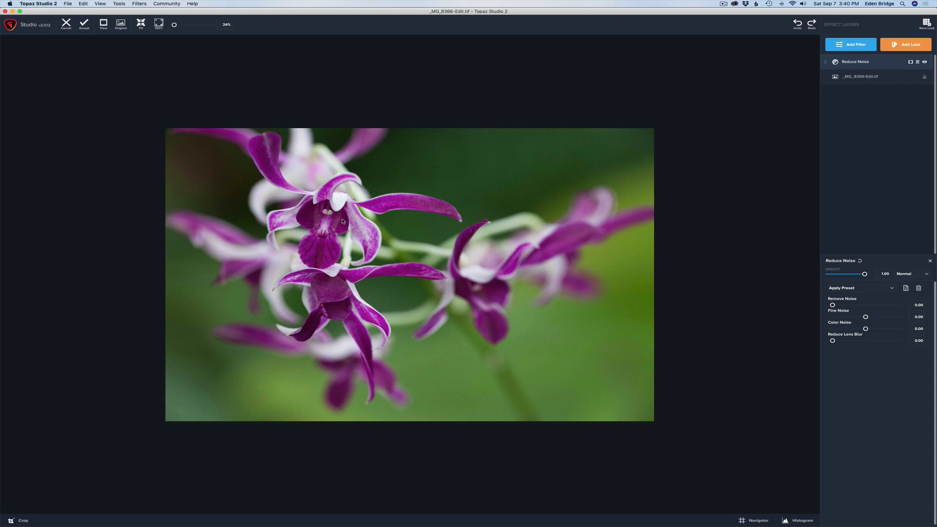
scroll(346, 238, "up", 6)
scroll(343, 222, "up", 4)
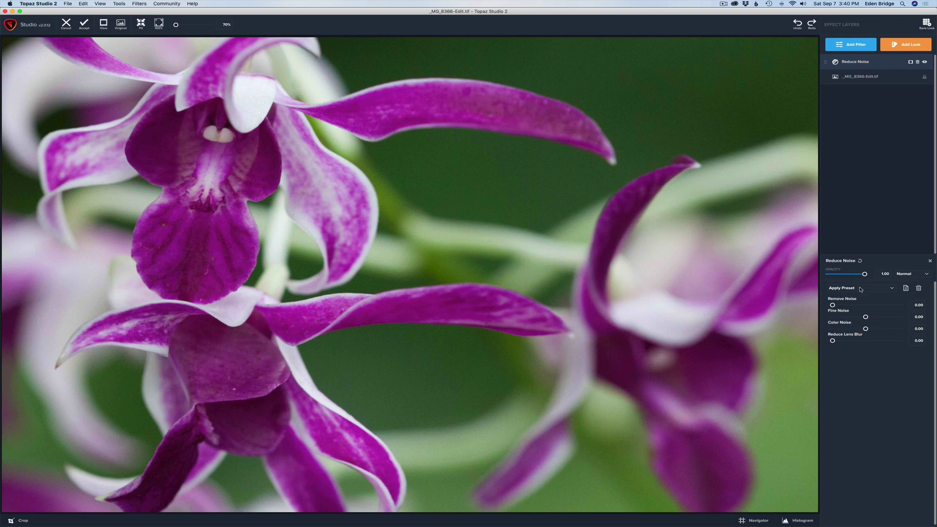
Apply the Light Noise preset, giving Remove Noise 0.23 and Fine Noise 0.30.
left_click(877, 289)
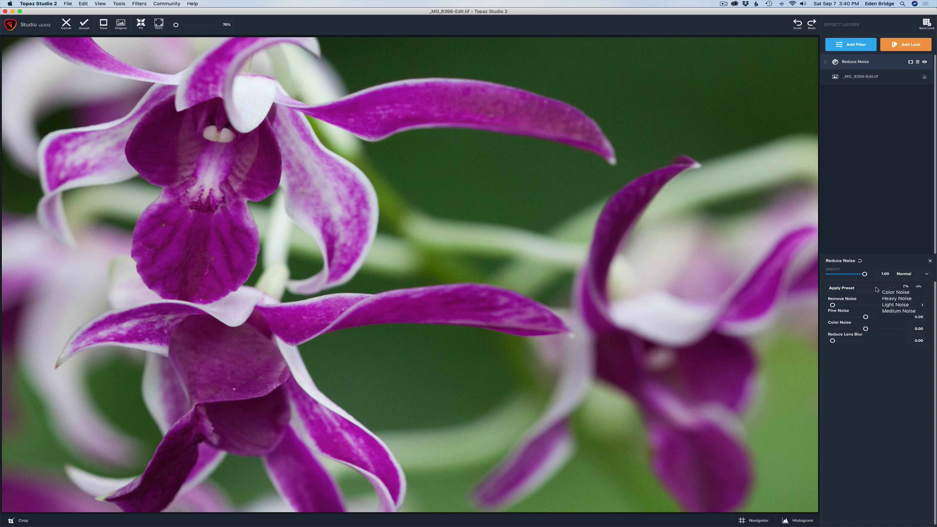
left_click(896, 305)
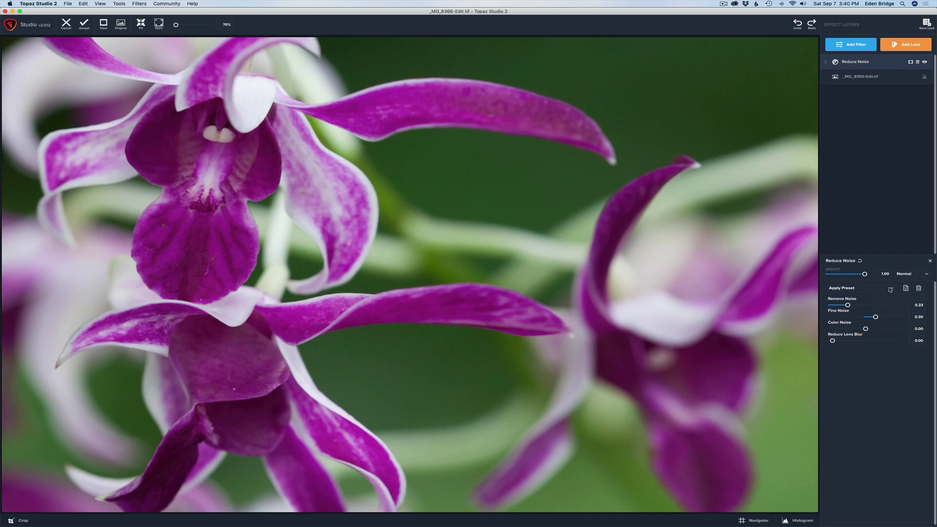
Apply the Heavy Noise preset (Remove Noise 0.67, Fine Noise 0.75) and compare by toggling the layer.
left_click(890, 289)
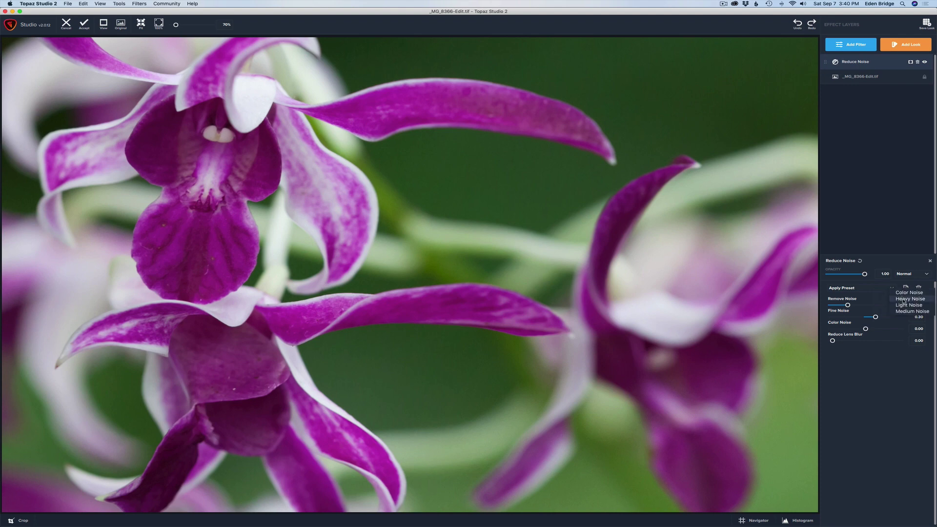
left_click(904, 300)
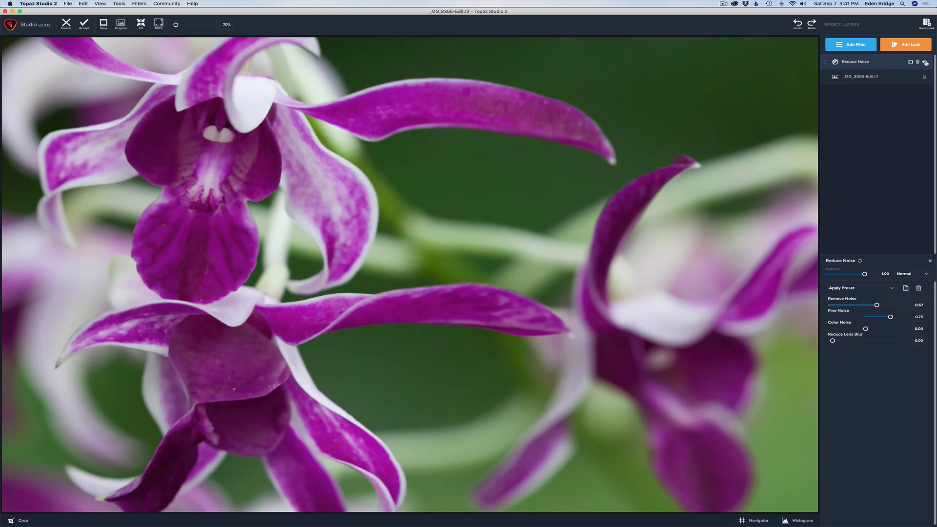
left_click(925, 62)
left_click(925, 62)
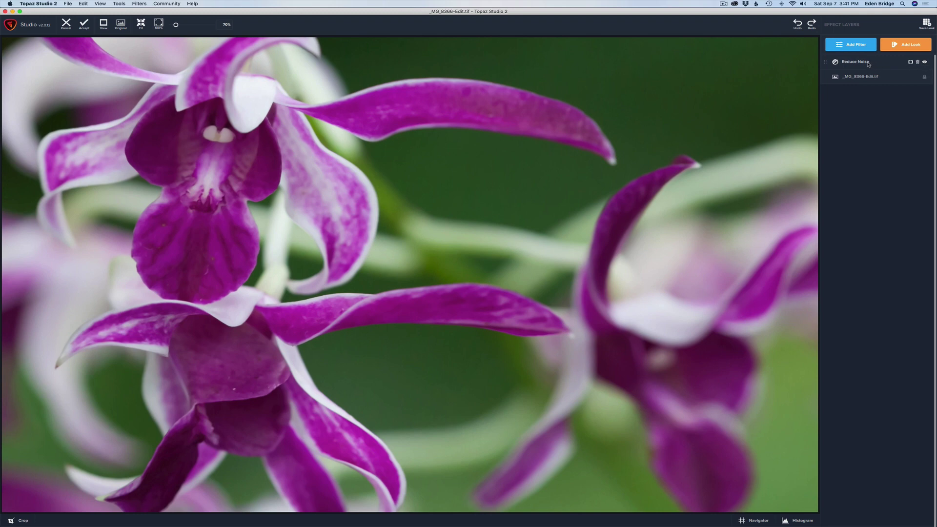
Reapply the Light Noise preset from the Reduce Noise layer's settings, restoring 0.23 and 0.30.
left_click(869, 64)
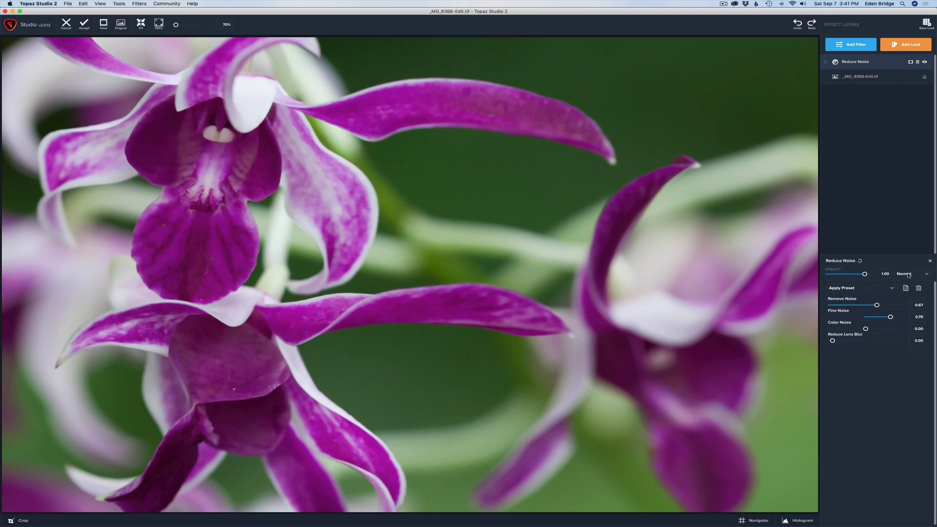
left_click(885, 291)
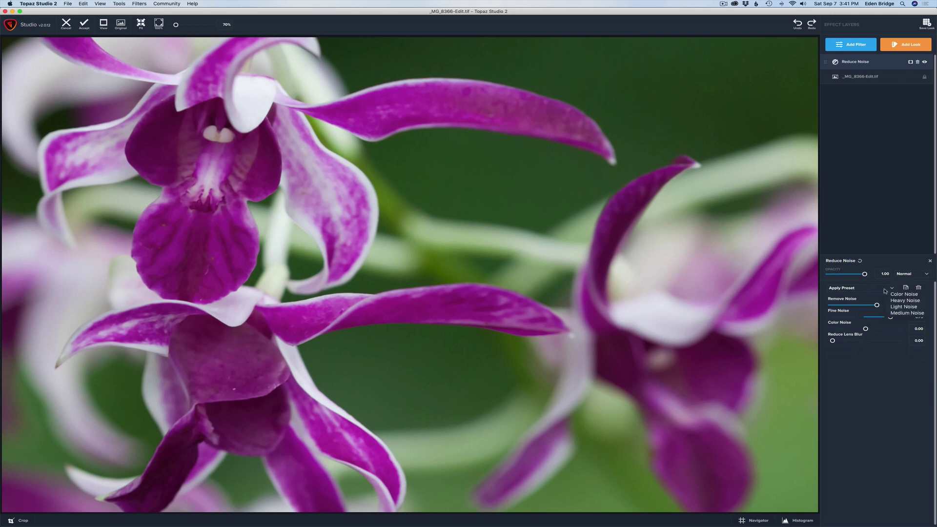
left_click(902, 307)
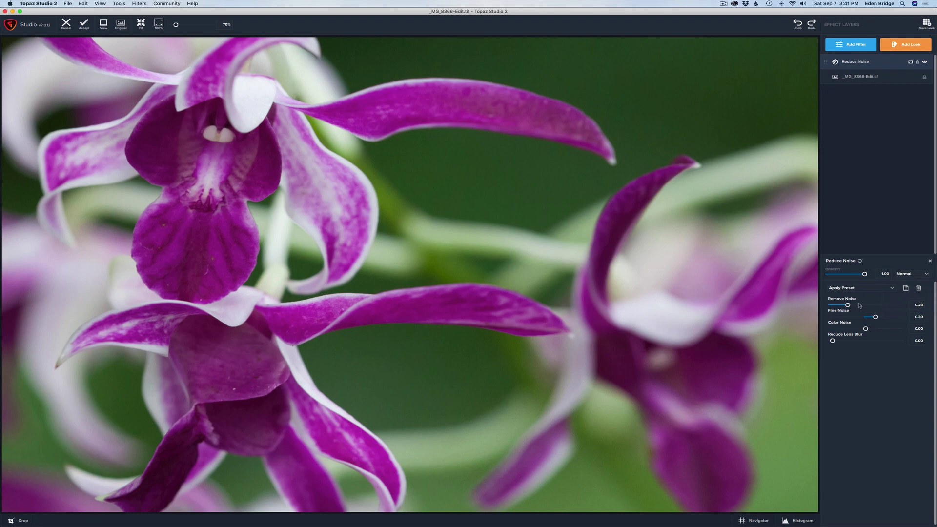
Keep Remove Noise at 0.23, reset Fine Noise, then lower it to about 0.18.
mouse_move(848, 306)
left_mouse_down()
mouse_move(816, 305)
mouse_move(849, 309)
left_mouse_up()
double_click(843, 313)
left_click_drag(867, 318, 871, 318)
Set Reduce Lens Blur to 0.60 and raise Remove Noise slightly.
scroll(472, 222, "up", 3)
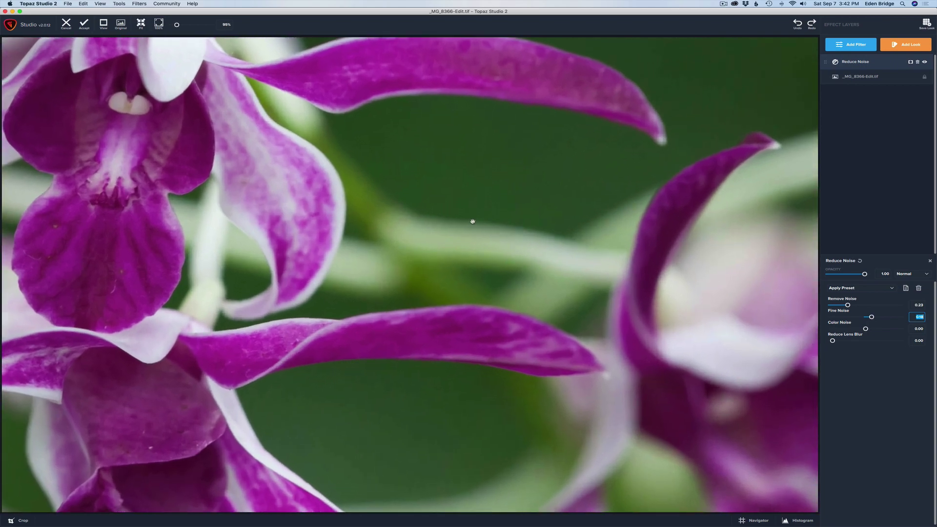
scroll(473, 222, "up", 4)
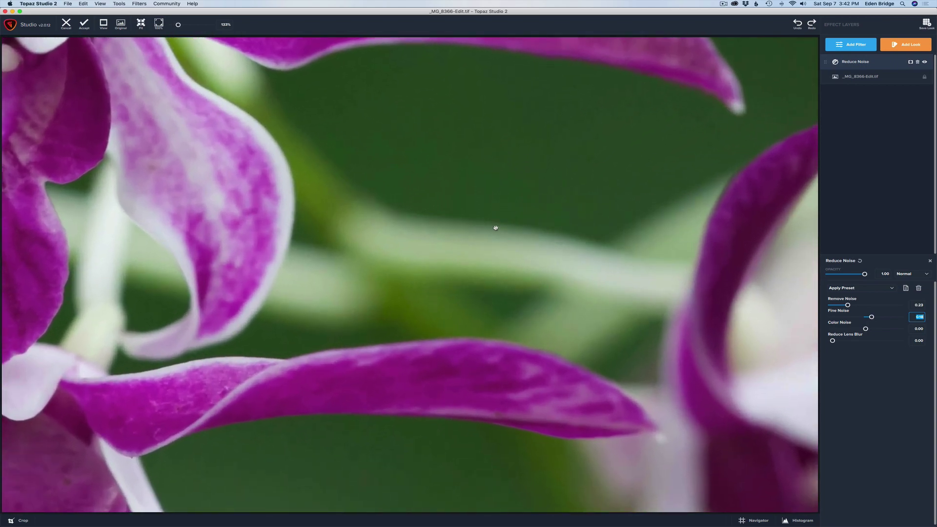
scroll(555, 239, "down", 7)
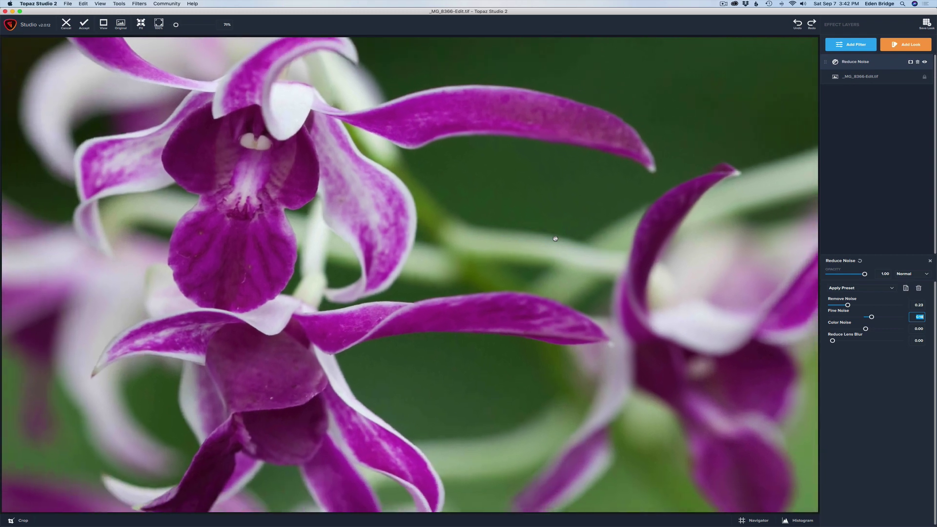
scroll(555, 238, "down", 3)
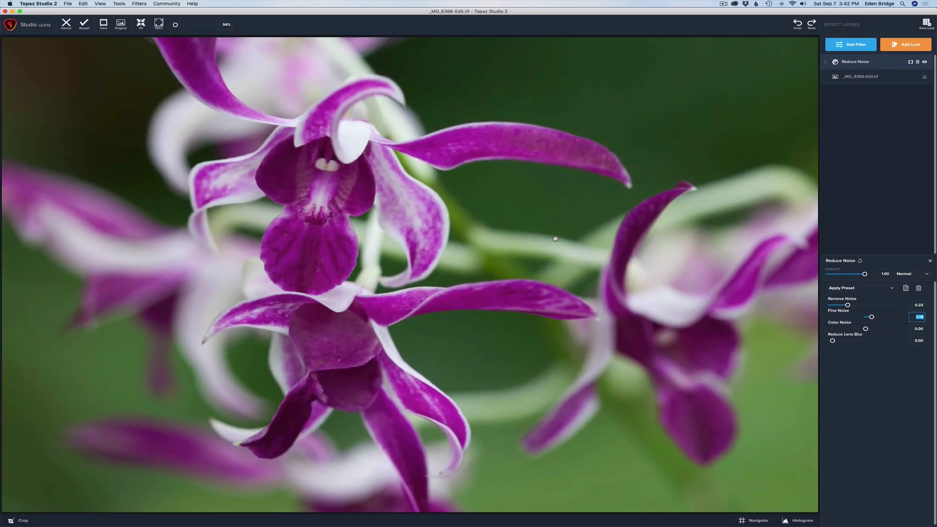
scroll(555, 239, "up", 1)
scroll(555, 239, "up", 3)
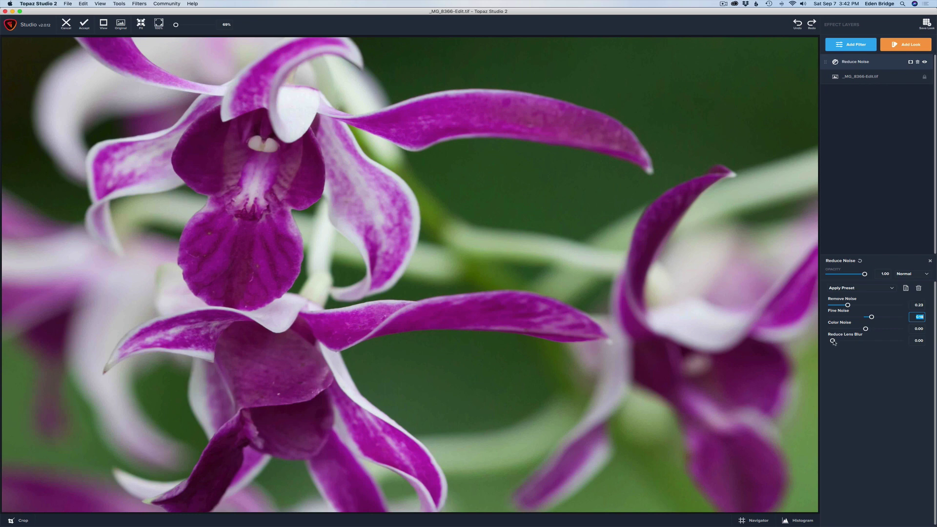
left_click_drag(832, 341, 892, 342)
scroll(241, 211, "up", 5)
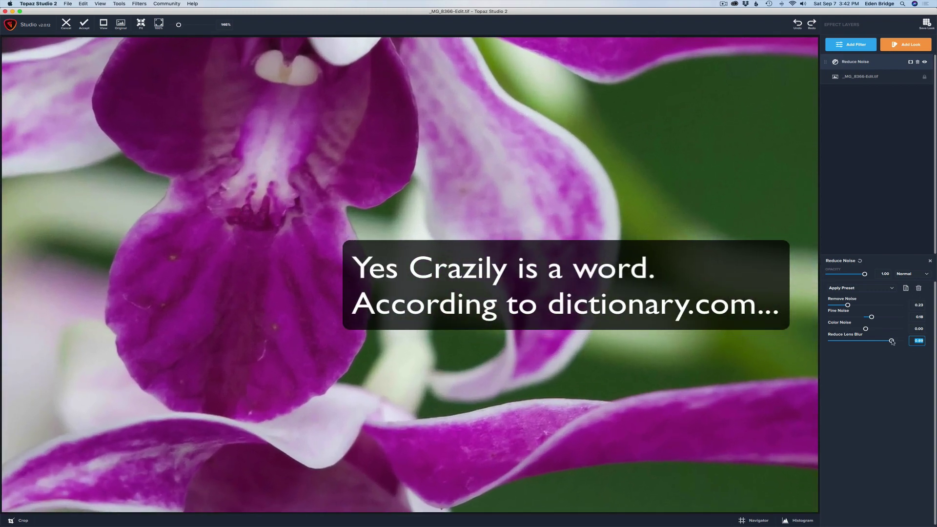
left_click_drag(892, 343, 773, 336)
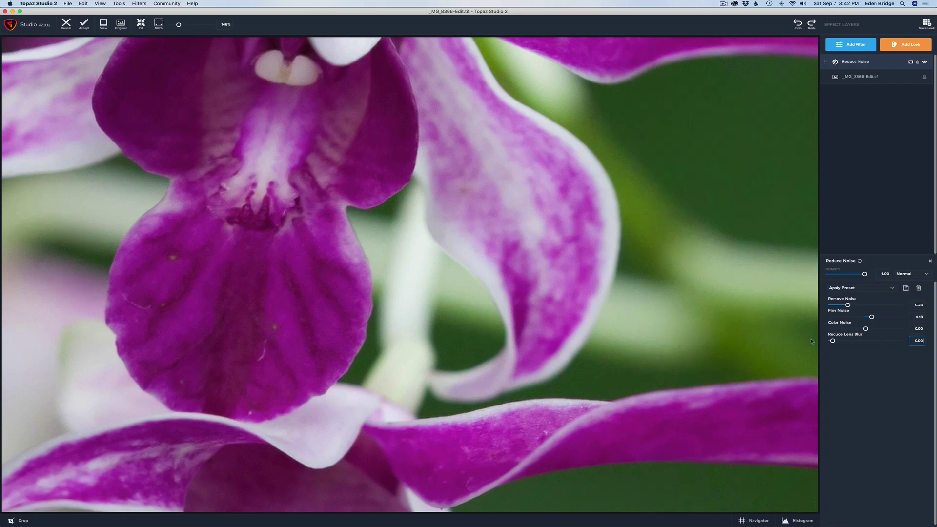
left_click_drag(833, 342, 888, 343)
left_click_drag(888, 344, 873, 340)
left_click_drag(848, 305, 857, 307)
At full view, switch the Reduce Noise layer off and on to compare before and after.
scroll(540, 288, "down", 5)
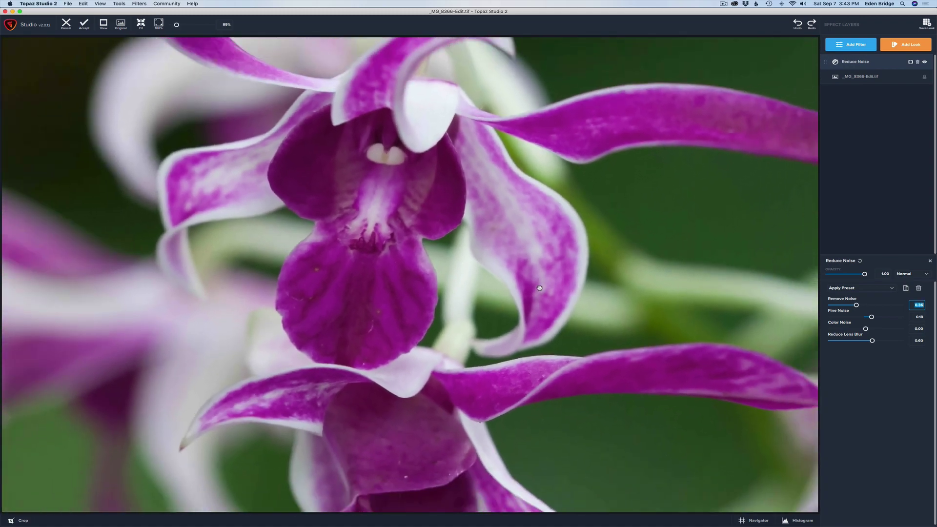
scroll(539, 288, "down", 4)
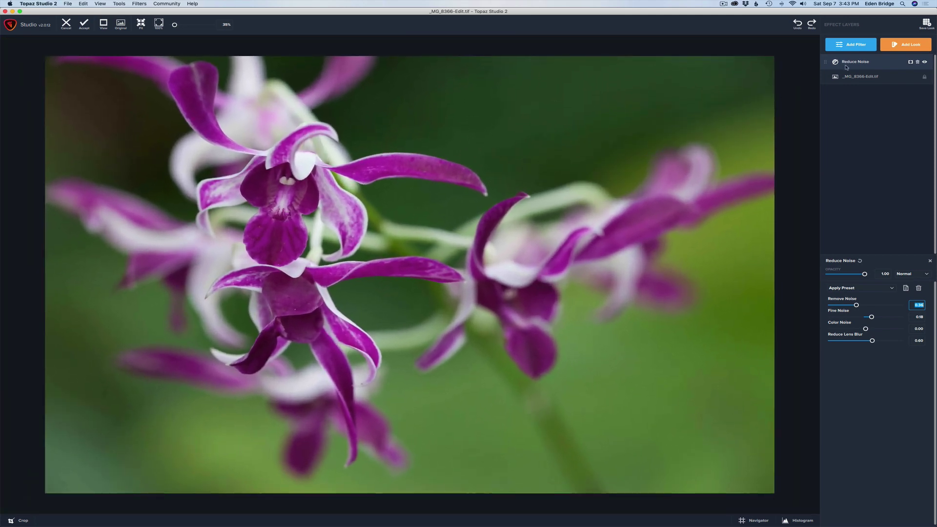
left_click(926, 63)
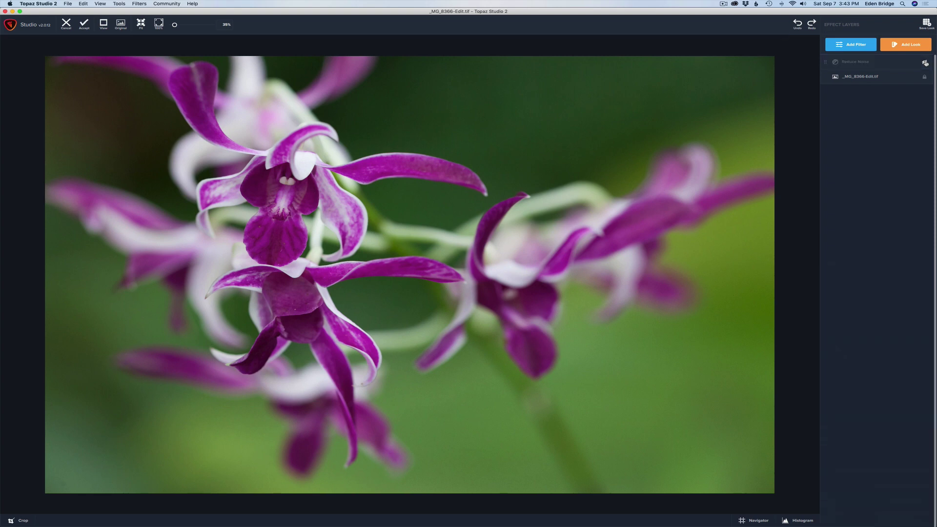
left_click(926, 63)
Zoomed in on the flower, compare with Reduce Noise off and back on.
scroll(398, 212, "up", 3)
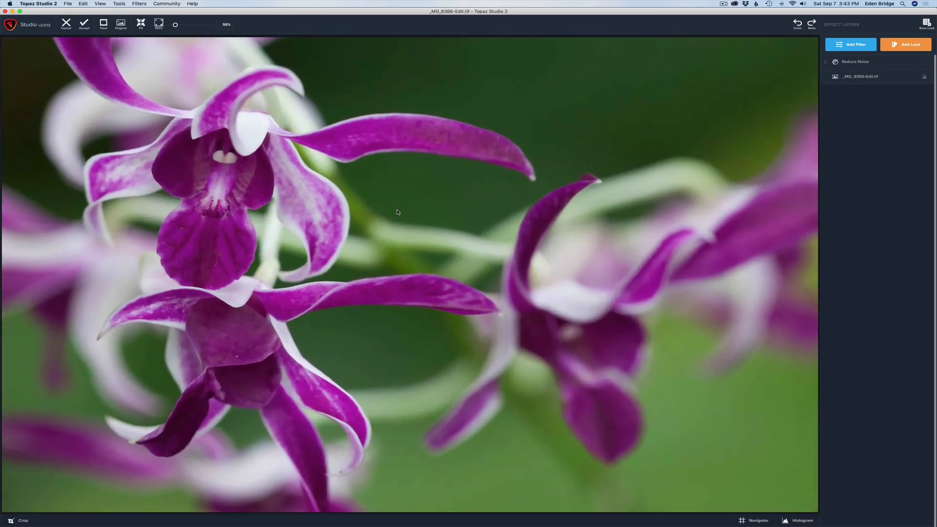
scroll(398, 211, "up", 5)
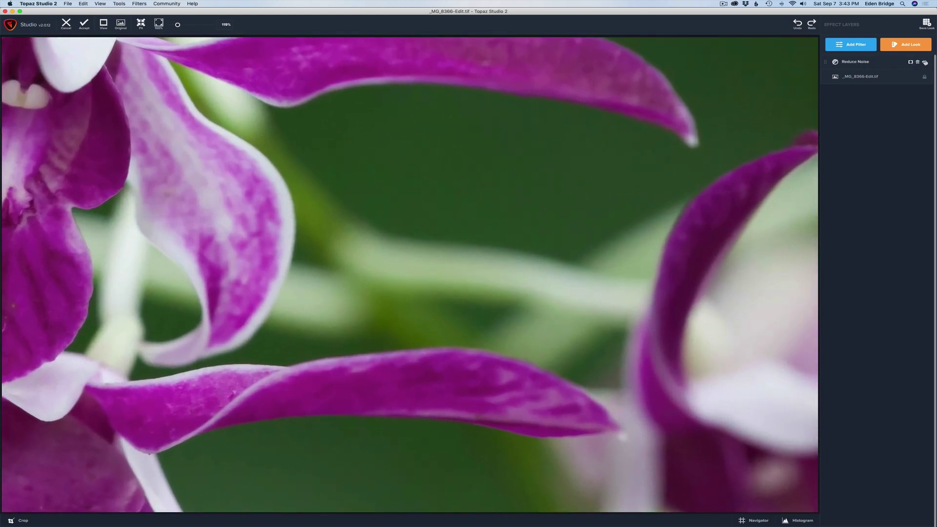
left_click(925, 63)
left_click(925, 62)
scroll(557, 187, "down", 5)
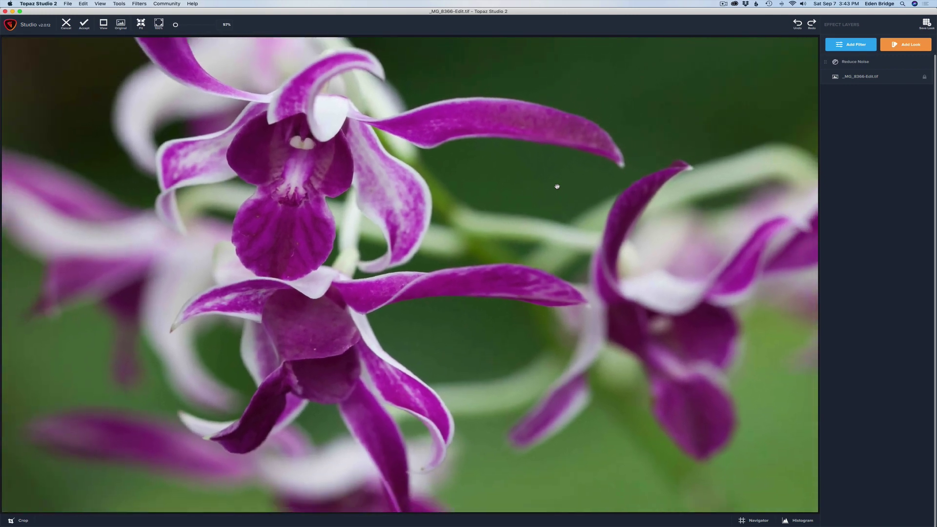
scroll(557, 186, "down", 4)
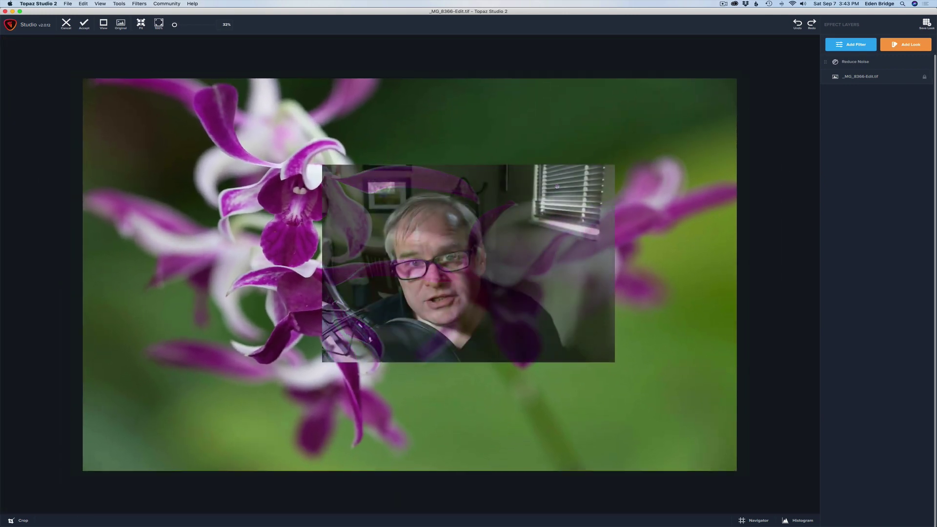